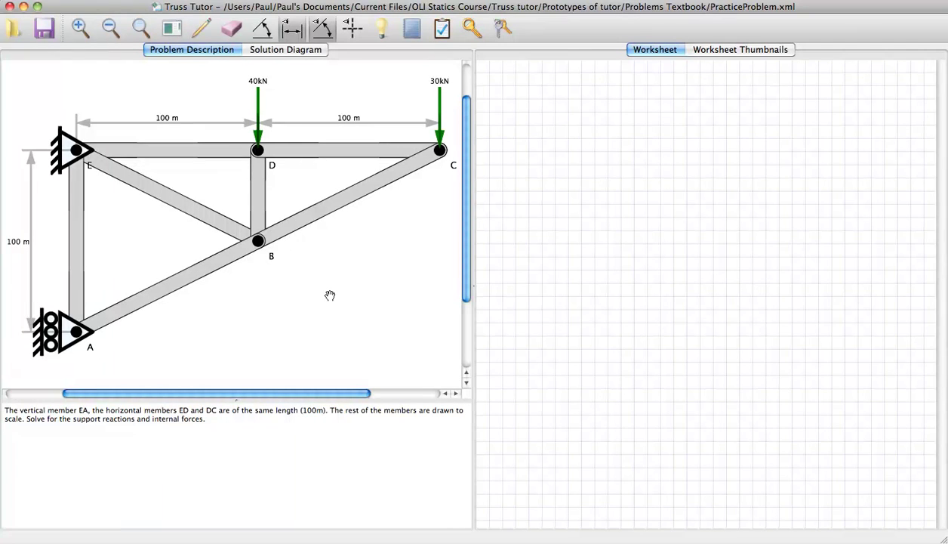
Create one free-body diagram of the entire truss and another of joint C with its two cut members
{"action": "right_click", "coordinate": [338, 249]}
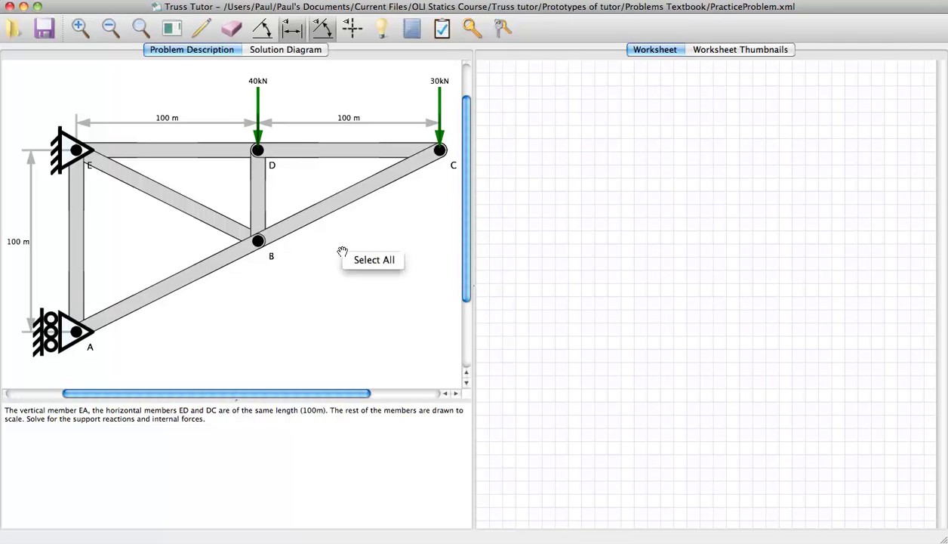
{"action": "left_click", "coordinate": [358, 260]}
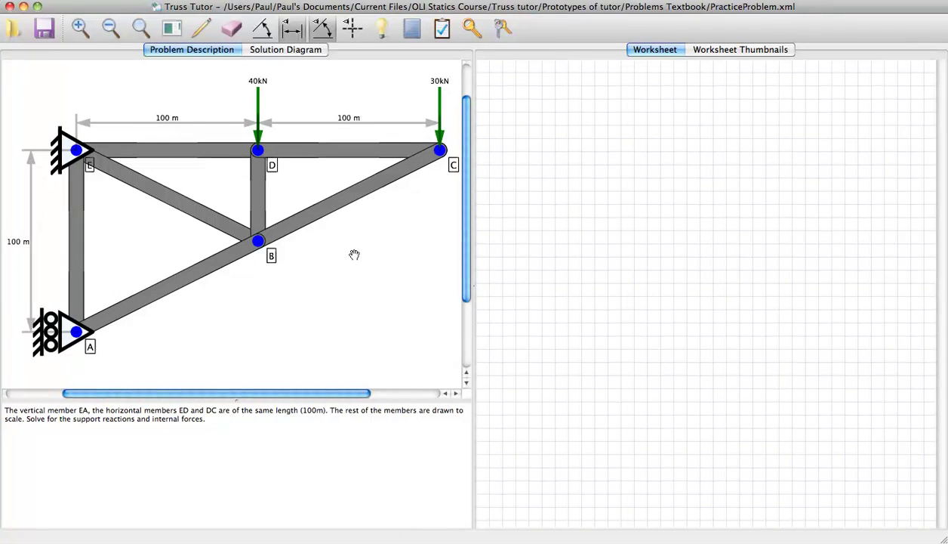
{"action": "left_click", "coordinate": [192, 26]}
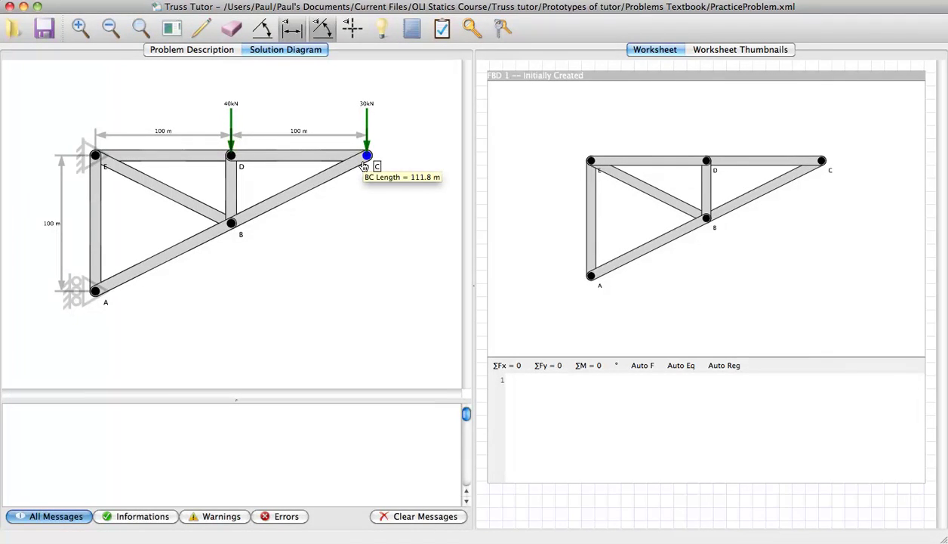
{"action": "left_click", "coordinate": [365, 160]}
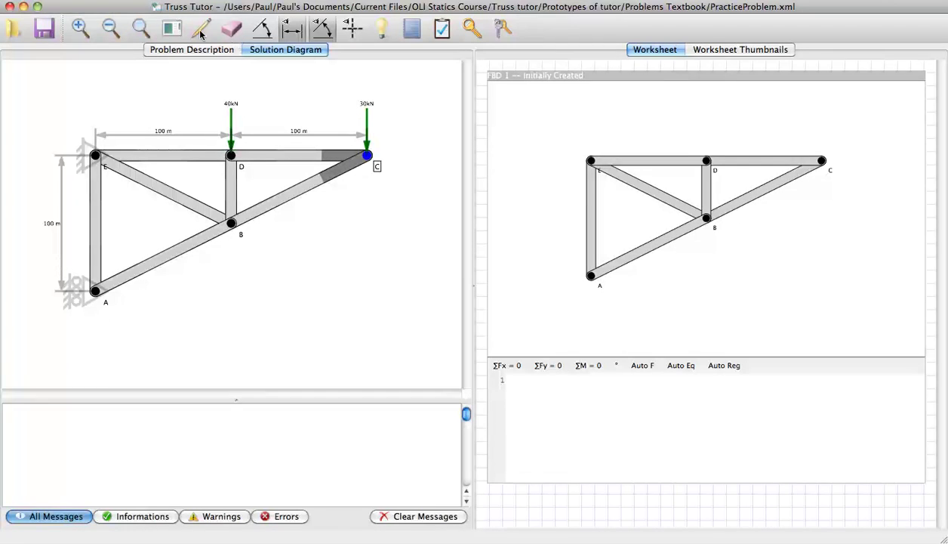
{"action": "left_click", "coordinate": [201, 30]}
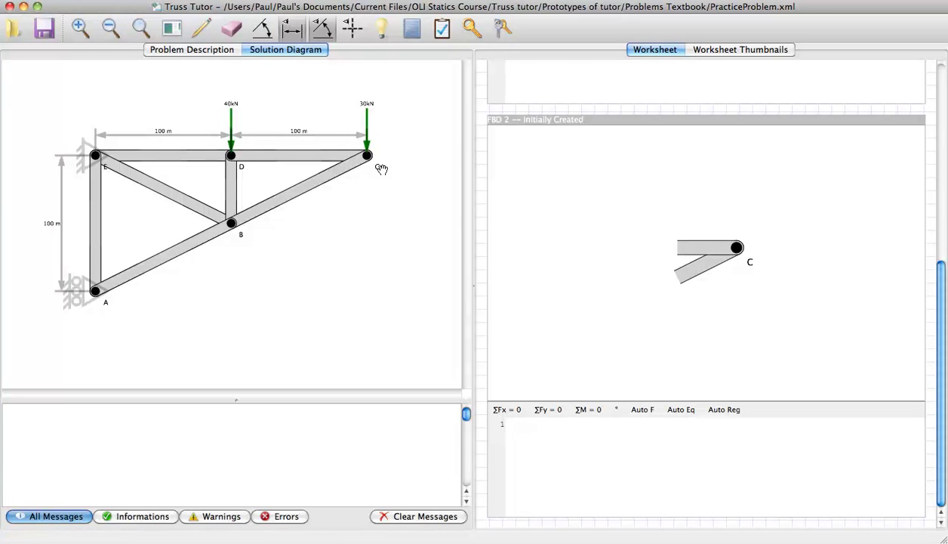
Create a free-body diagram of joints B, C and D with members BC, CD and BD whole and DE, BE and AB cut
{"action": "left_click", "coordinate": [239, 167]}
{"action": "left_click", "coordinate": [240, 230]}
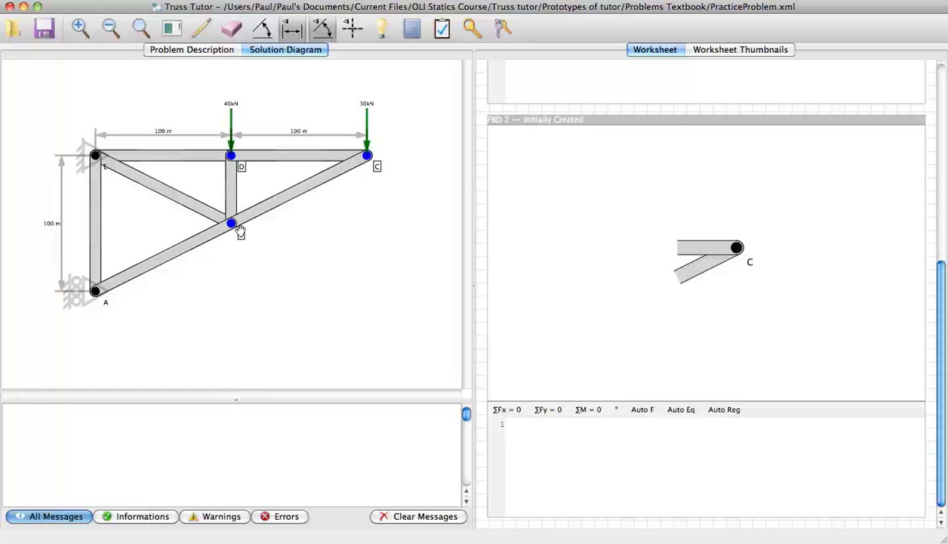
{"action": "left_click", "coordinate": [276, 203]}
{"action": "left_click", "coordinate": [283, 158]}
{"action": "left_click", "coordinate": [228, 189]}
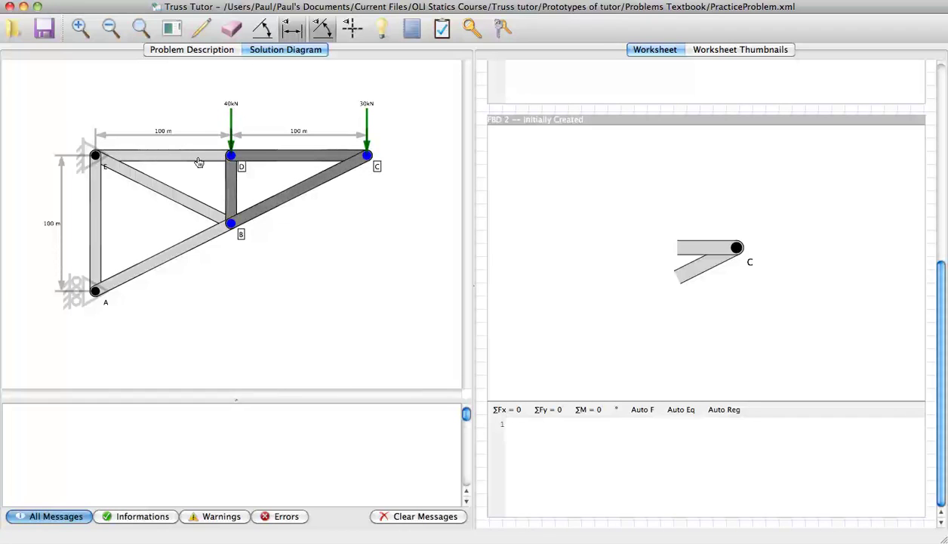
{"action": "left_click", "coordinate": [198, 161]}
{"action": "left_click", "coordinate": [205, 209]}
{"action": "left_click", "coordinate": [217, 234]}
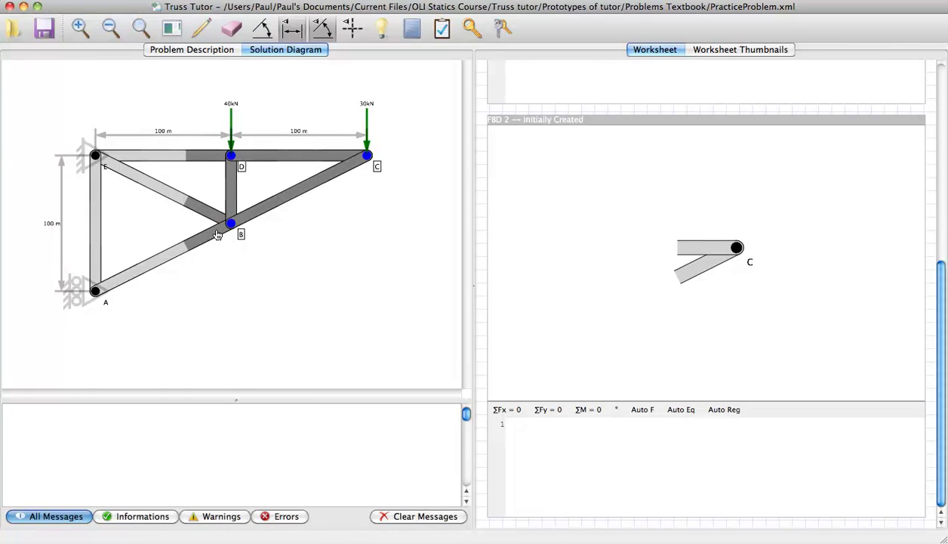
{"action": "left_click", "coordinate": [200, 30]}
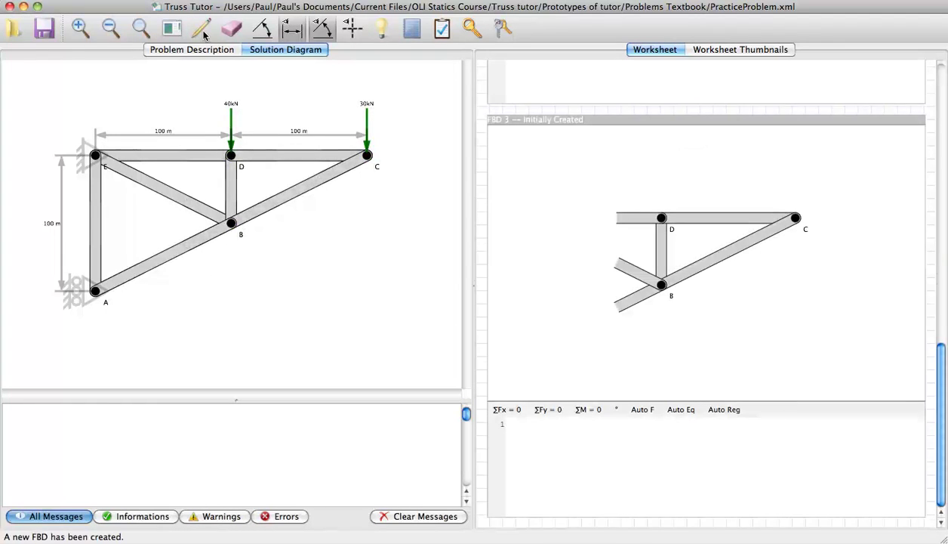
Add a downward known applied force of 30 kN at joint C of the whole-truss free-body diagram
{"action": "left_click_drag", "start_coordinate": [940, 366], "coordinate": [940, 69]}
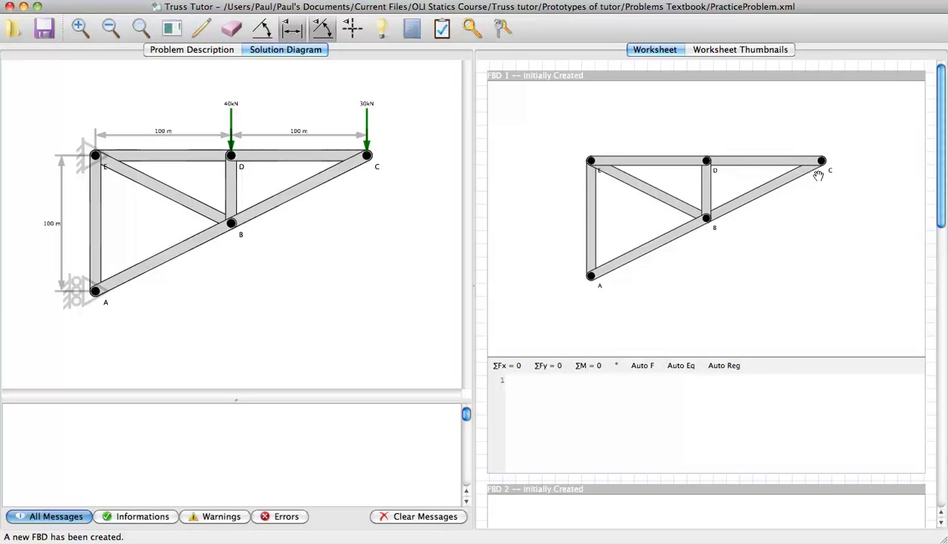
{"action": "left_click_drag", "start_coordinate": [823, 165], "coordinate": [821, 229]}
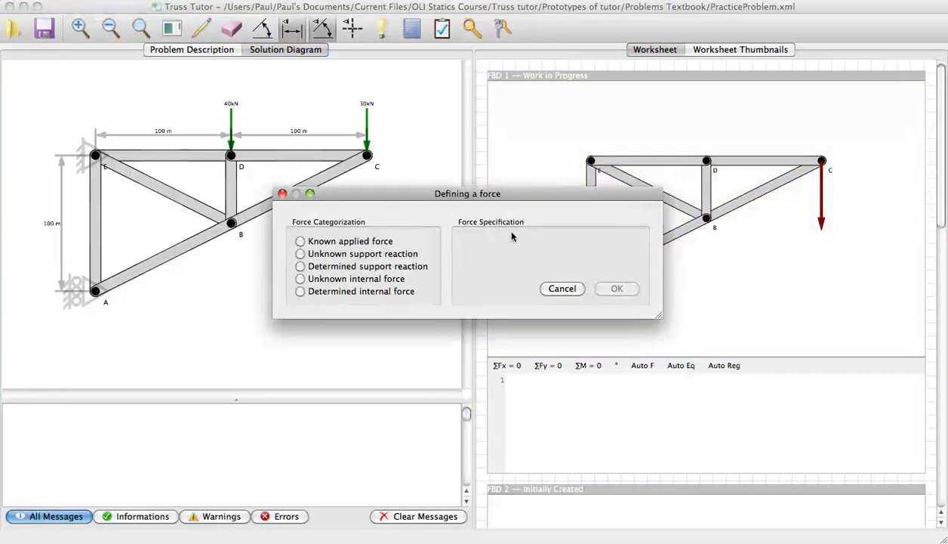
{"action": "left_click", "coordinate": [366, 242]}
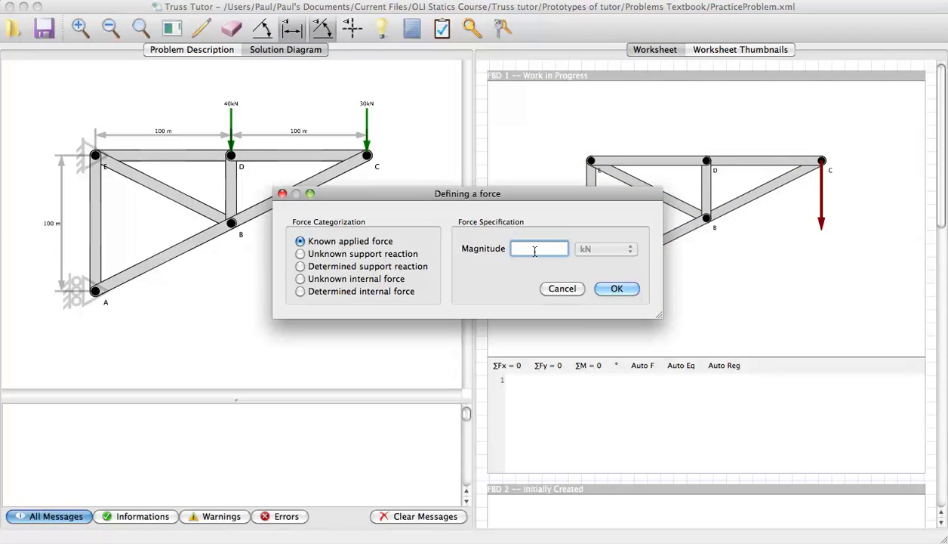
{"action": "type", "text": "30"}
{"action": "key", "text": "Return"}
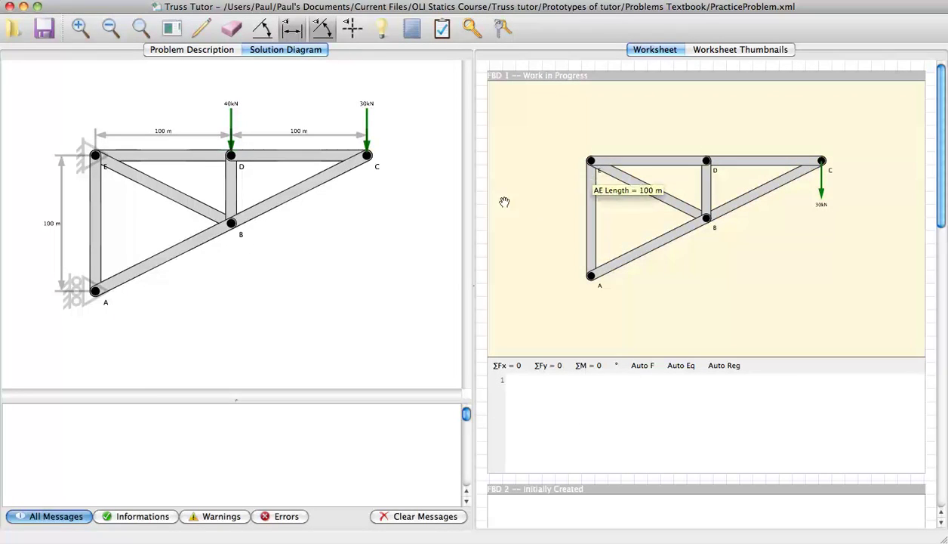
Add unknown support reactions Ax at joint A and Ex and Ey at joint E, plus the known 40 kN downward force at joint D
{"action": "left_click", "coordinate": [593, 278]}
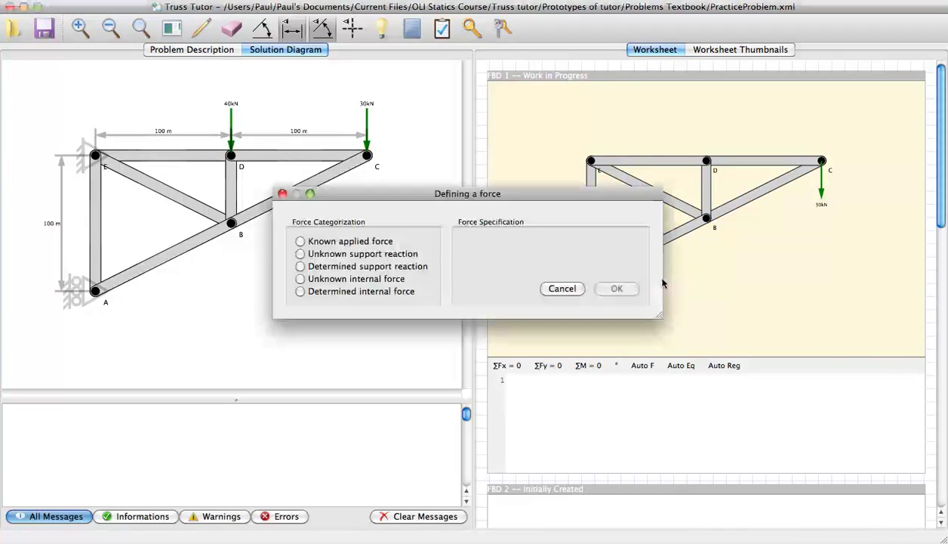
{"action": "left_click", "coordinate": [343, 254]}
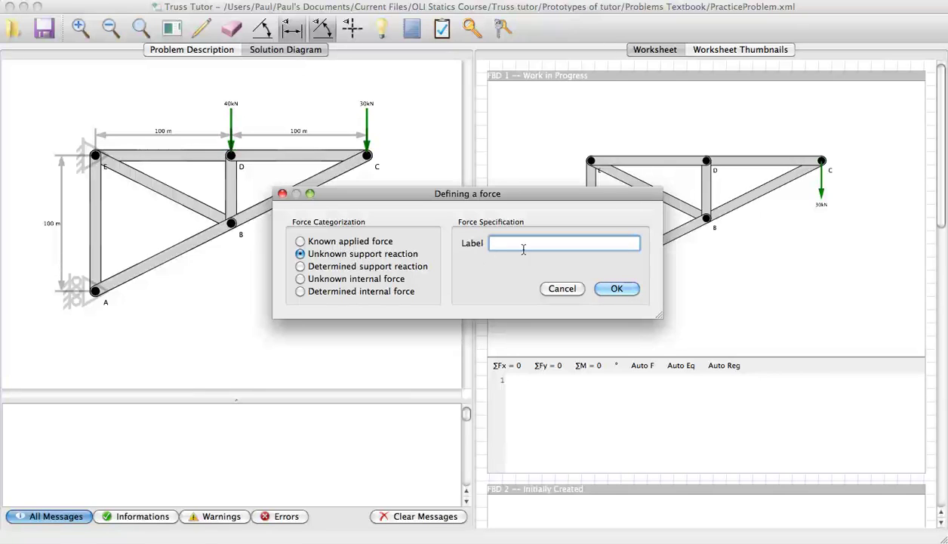
{"action": "type", "text": "Ax"}
{"action": "left_click", "coordinate": [618, 289]}
{"action": "left_click_drag", "start_coordinate": [592, 162], "coordinate": [636, 161]}
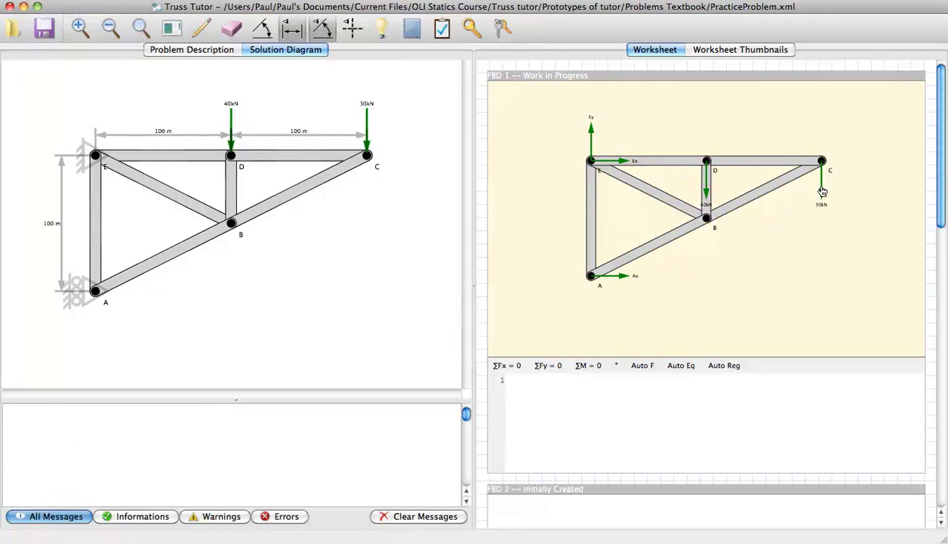
Re-anchor the 30 kN force at C and the 40 kN force at D so their arrowheads end at the joints
{"action": "right_click", "coordinate": [823, 190]}
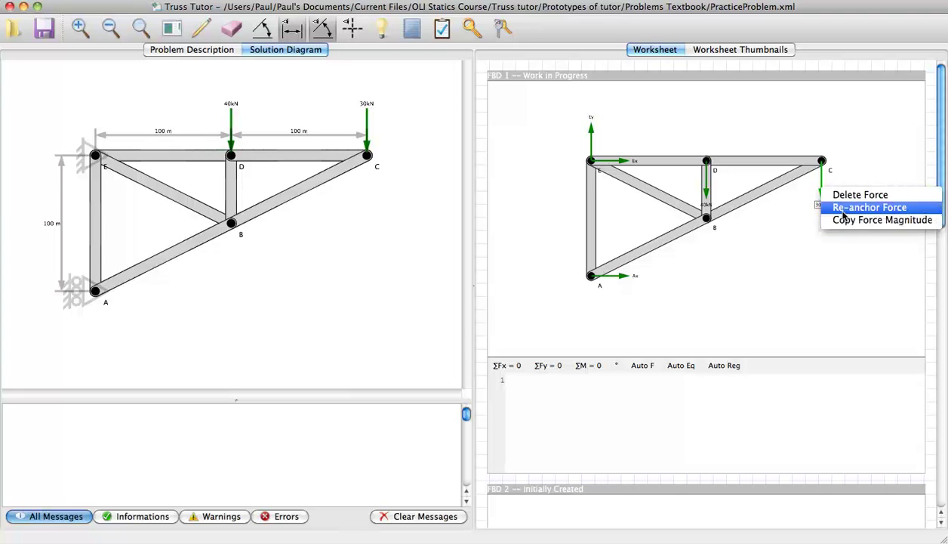
{"action": "left_click", "coordinate": [868, 206]}
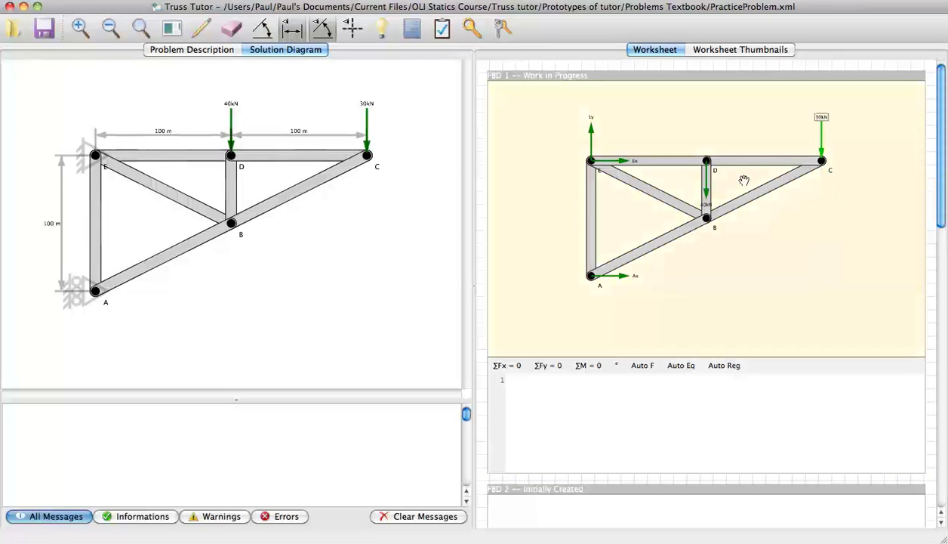
{"action": "right_click", "coordinate": [706, 185]}
{"action": "left_click", "coordinate": [733, 209]}
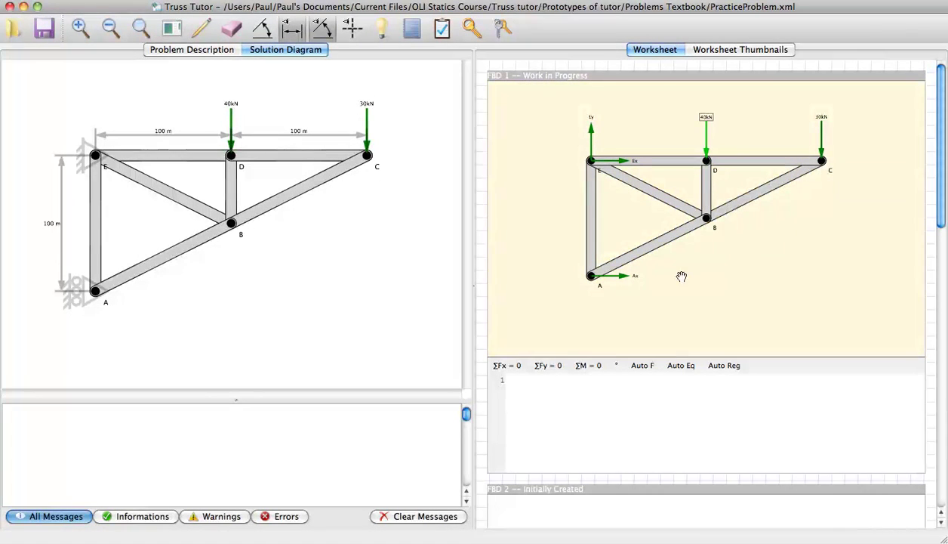
Write the whole-truss force equilibrium equations: Ax + Ex = 0 for ΣFx and Ey - 30 - 40 = 0 for ΣFy
{"action": "left_click", "coordinate": [500, 368]}
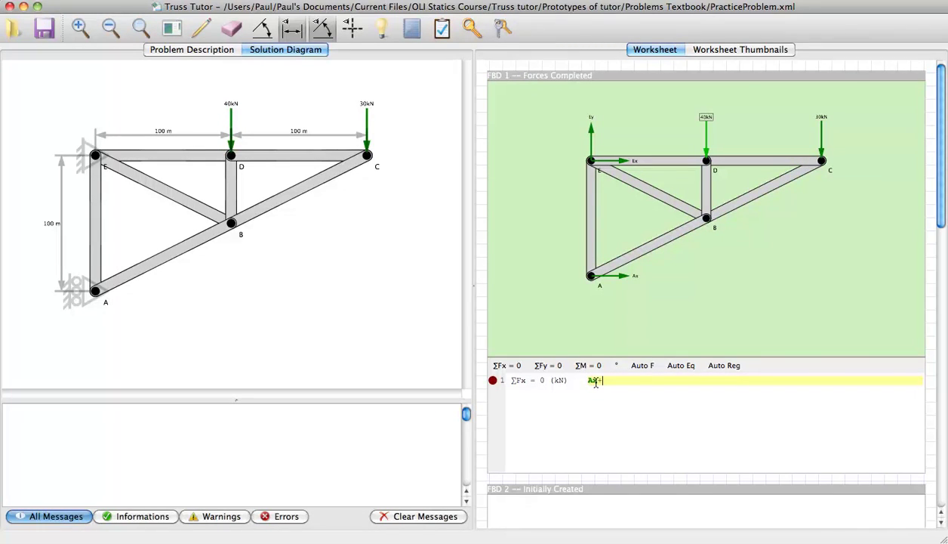
{"action": "type", "text": "Ex = 0"}
{"action": "left_click", "coordinate": [544, 365]}
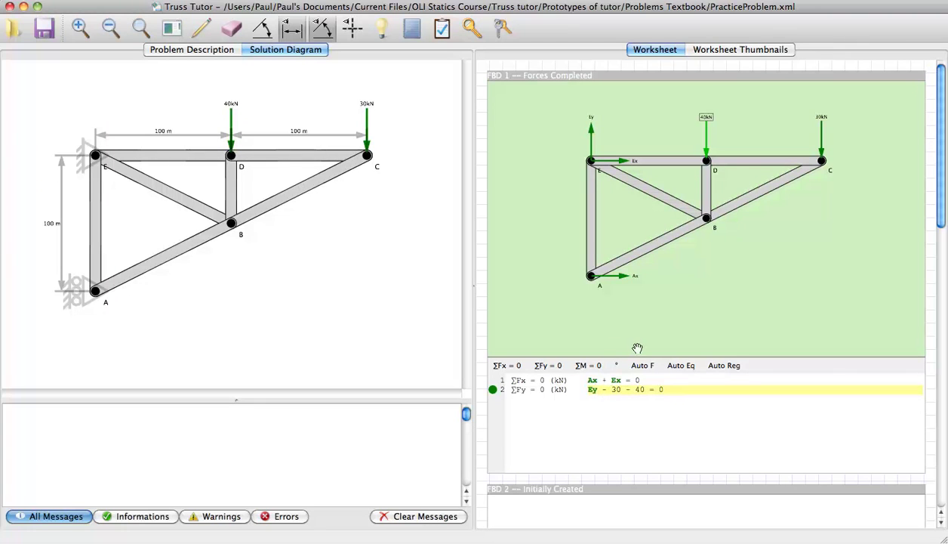
Write the moment equilibrium about joint E as -40*100 - 30*200 + Ax*100 = 0 and solve it for Ax
{"action": "left_click", "coordinate": [569, 363]}
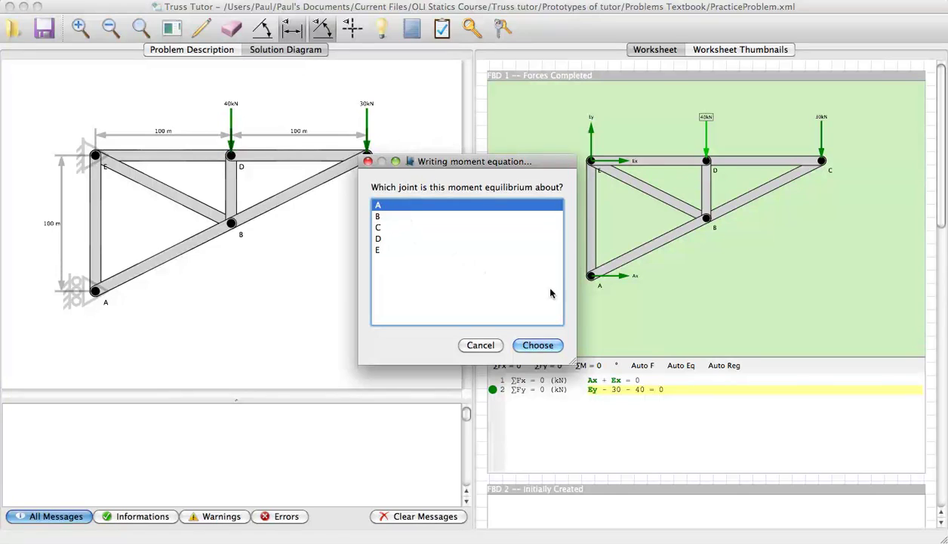
{"action": "left_click", "coordinate": [386, 249]}
{"action": "left_click", "coordinate": [536, 344]}
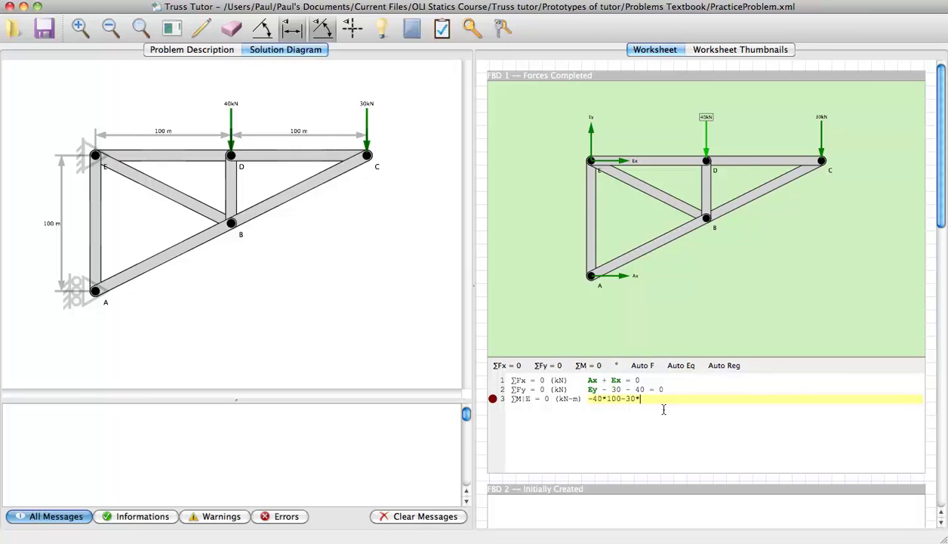
{"action": "type", "text": ")"}
{"action": "key", "text": "Return"}
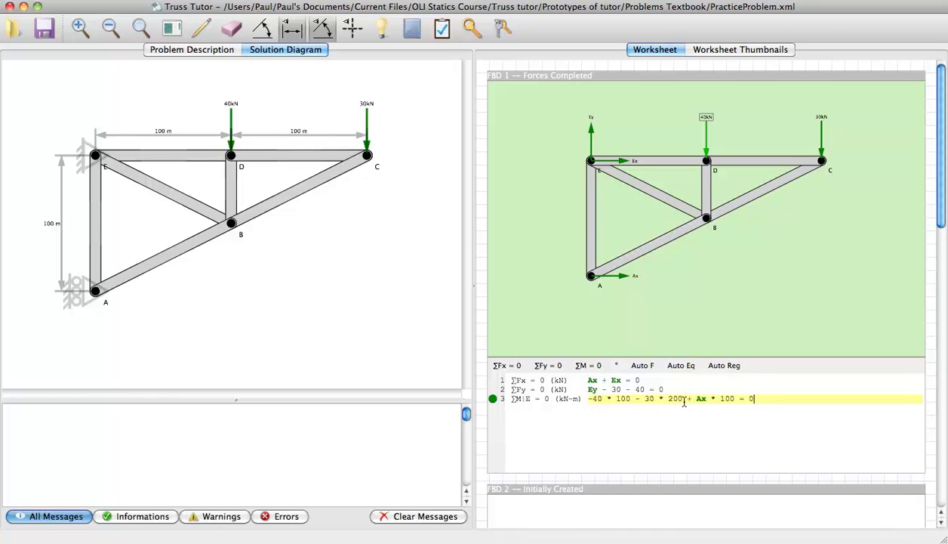
{"action": "right_click", "coordinate": [684, 402]}
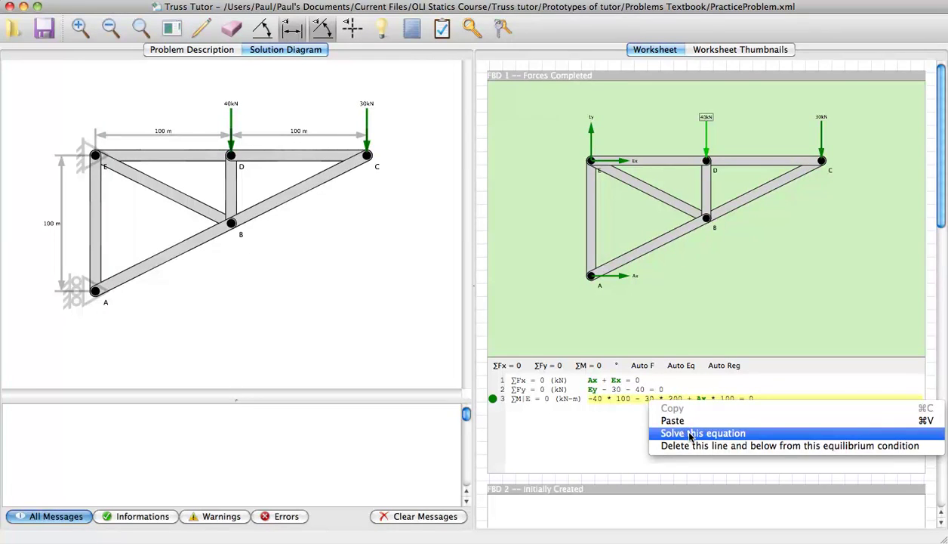
{"action": "left_click", "coordinate": [689, 435]}
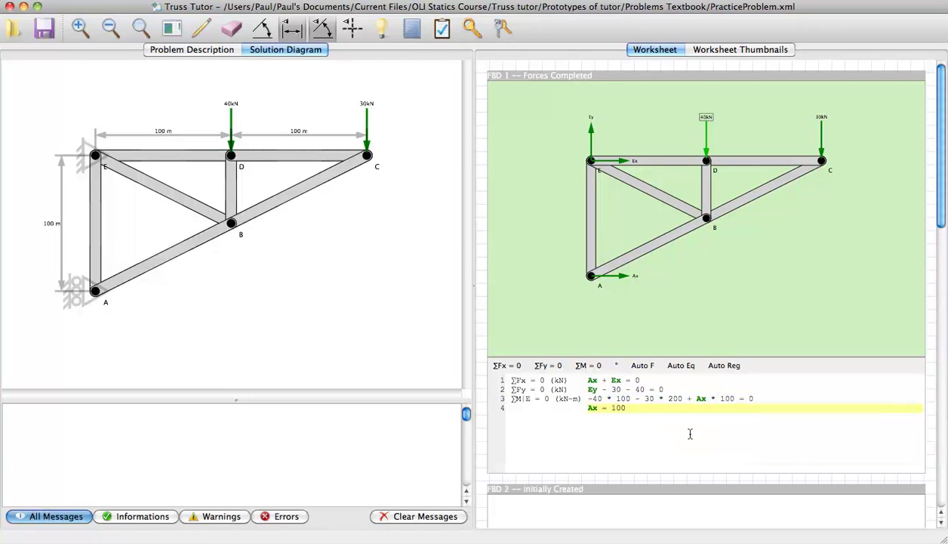
Substitute the value 100 for Ax in the ΣFx equation
{"action": "double_click", "coordinate": [619, 409]}
{"action": "left_click", "coordinate": [592, 381]}
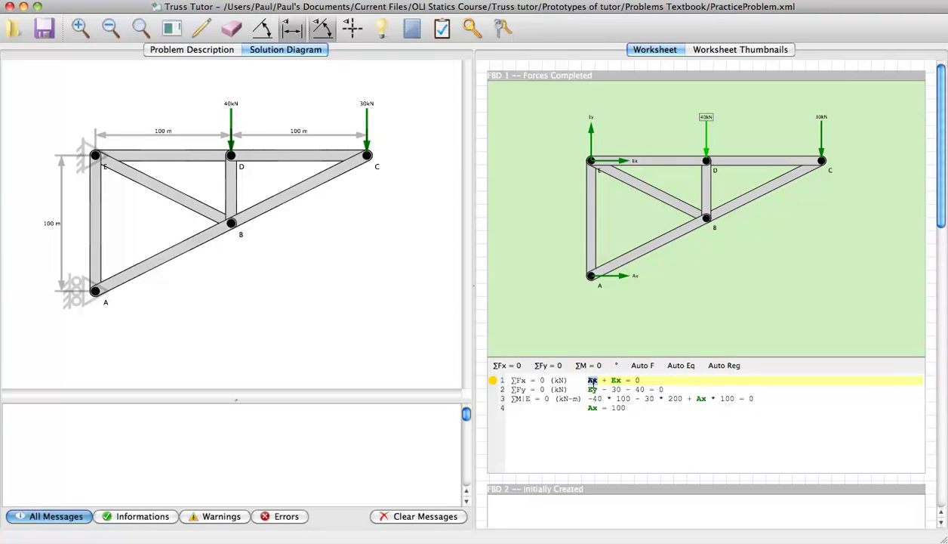
{"action": "right_click", "coordinate": [593, 383]}
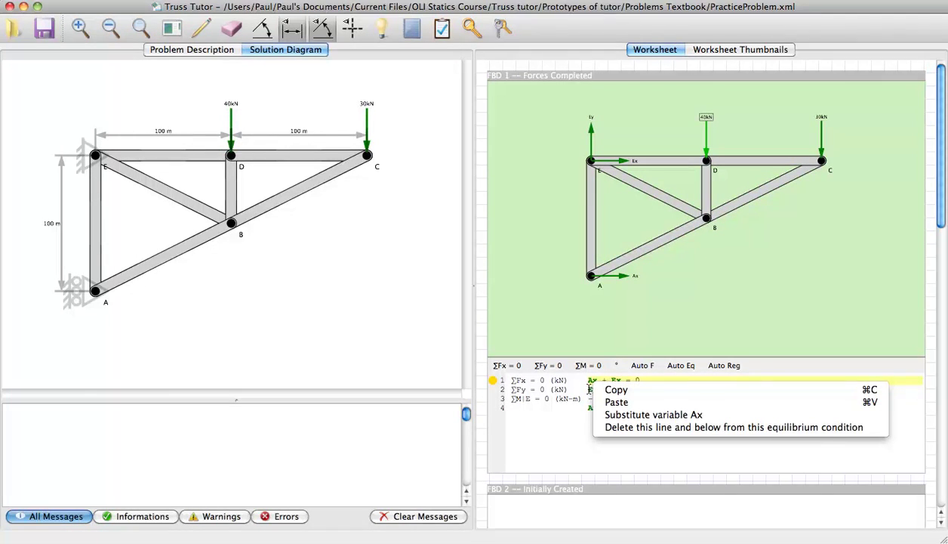
{"action": "left_click", "coordinate": [579, 382]}
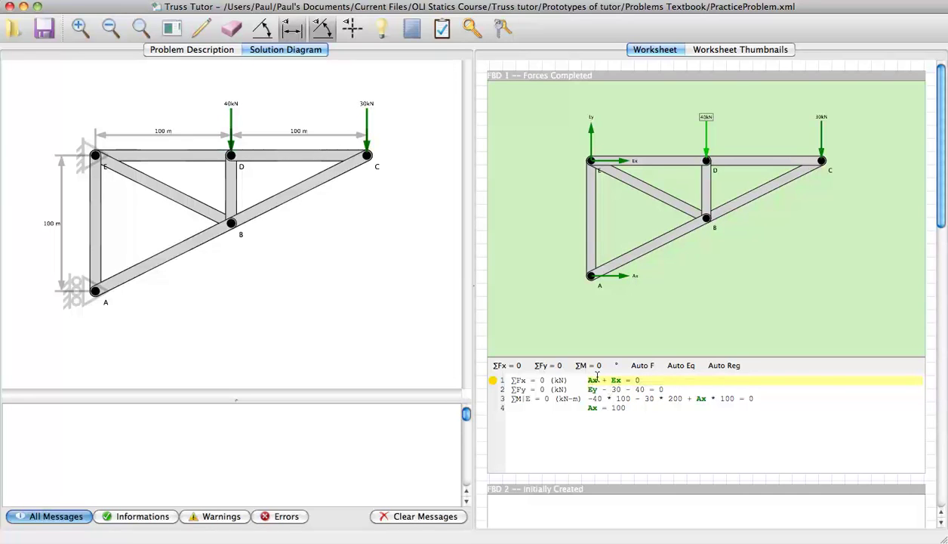
{"action": "right_click", "coordinate": [590, 383]}
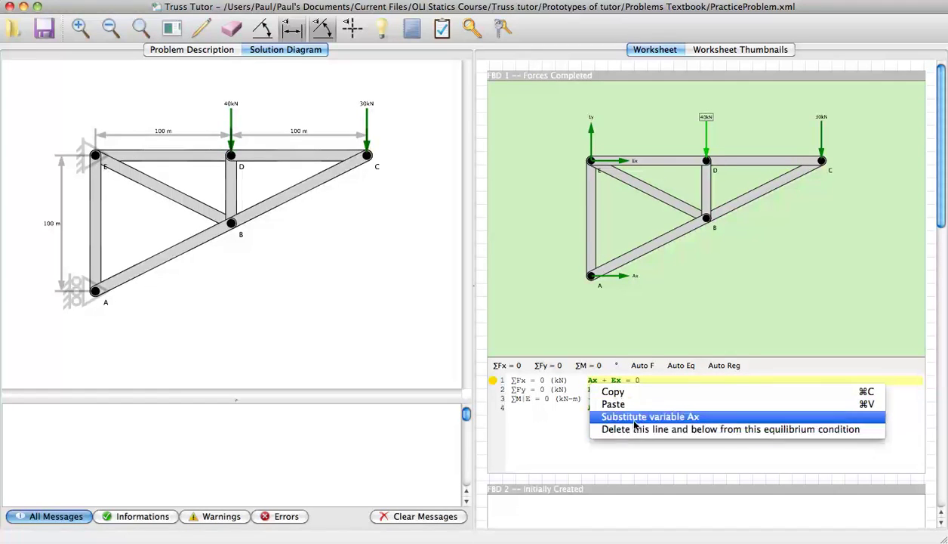
{"action": "left_click", "coordinate": [608, 418]}
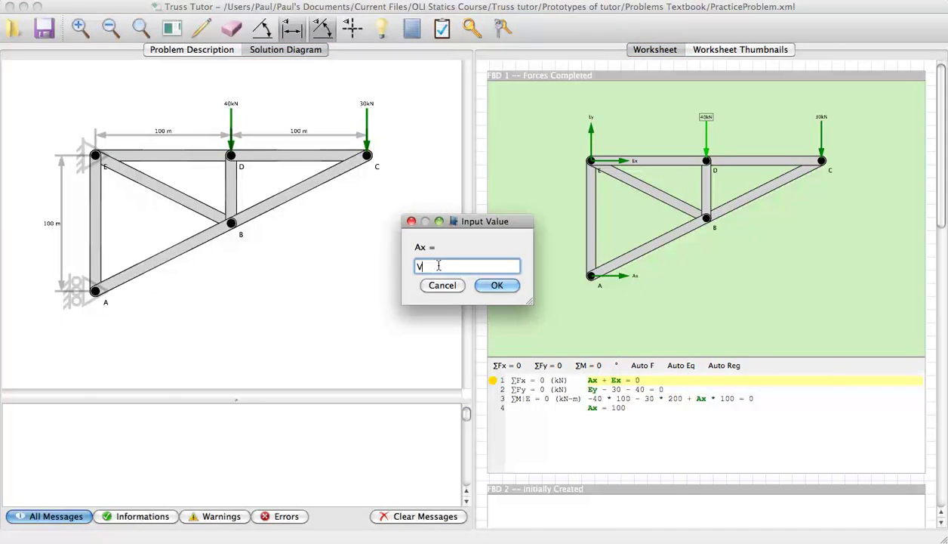
{"action": "type", "text": "67.0819"}
{"action": "key", "text": "super+a"}
{"action": "type", "text": "100"}
{"action": "key", "text": "Return"}
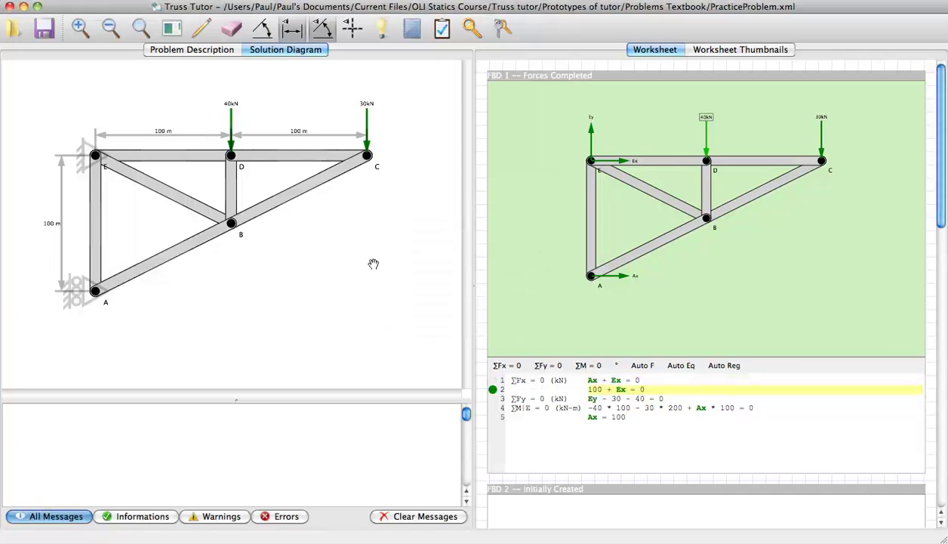
Solve the substituted ΣFx equation for Ex and the ΣFy equation for Ey
{"action": "right_click", "coordinate": [621, 390]}
{"action": "left_click", "coordinate": [640, 411]}
{"action": "left_click", "coordinate": [674, 408]}
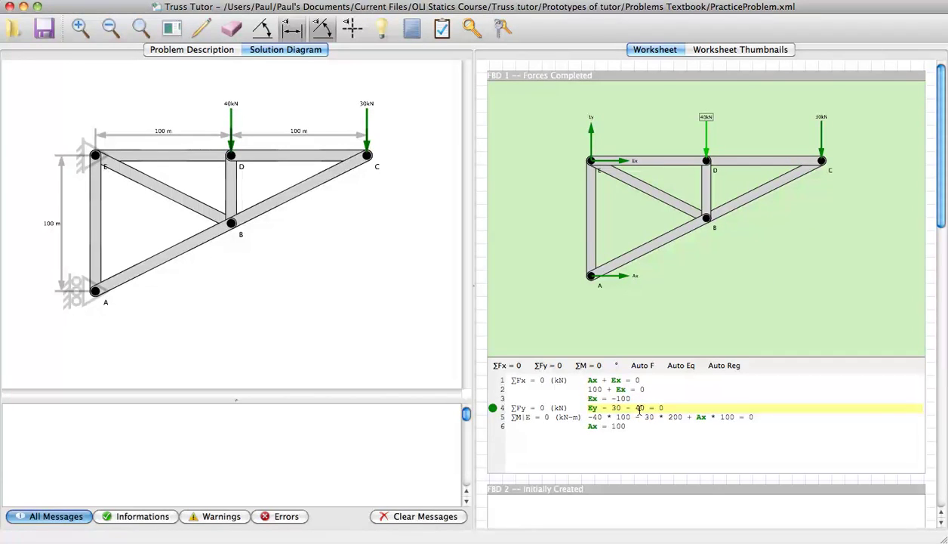
{"action": "right_click", "coordinate": [639, 408]}
{"action": "left_click", "coordinate": [667, 443]}
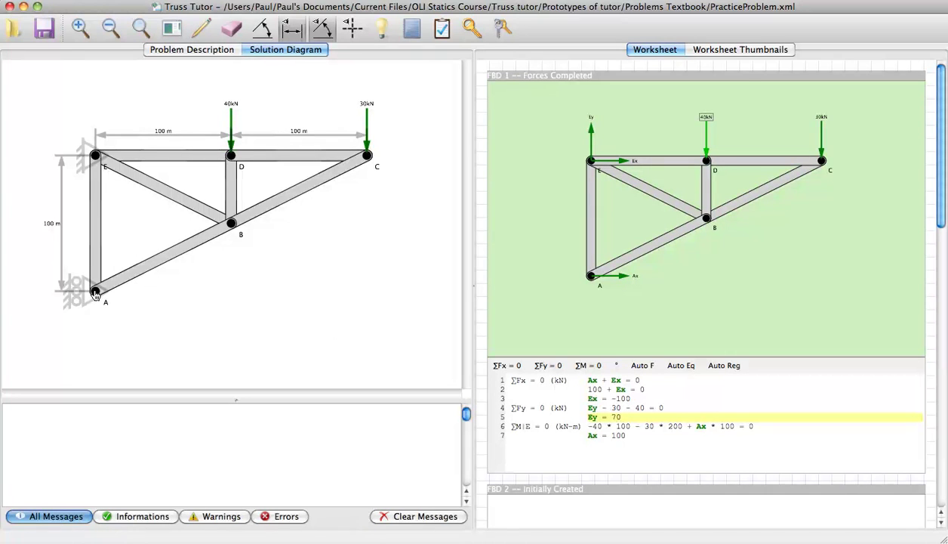
{"action": "mouse_move", "coordinate": [95, 294]}
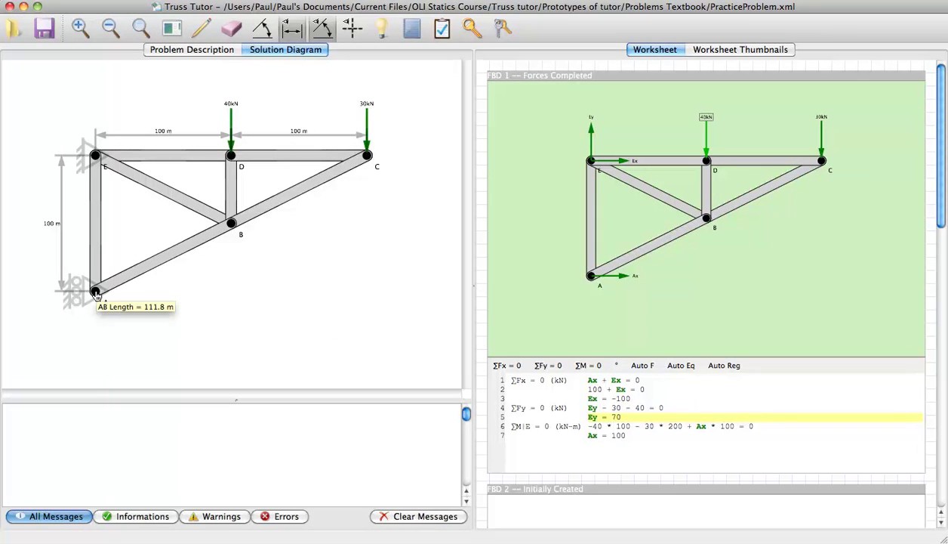
Record the calculated support reactions on the solution diagram: 100 kN rightward at A, 100 kN leftward at E and 70 kN upward at E
{"action": "left_click_drag", "start_coordinate": [95, 294], "coordinate": [180, 292]}
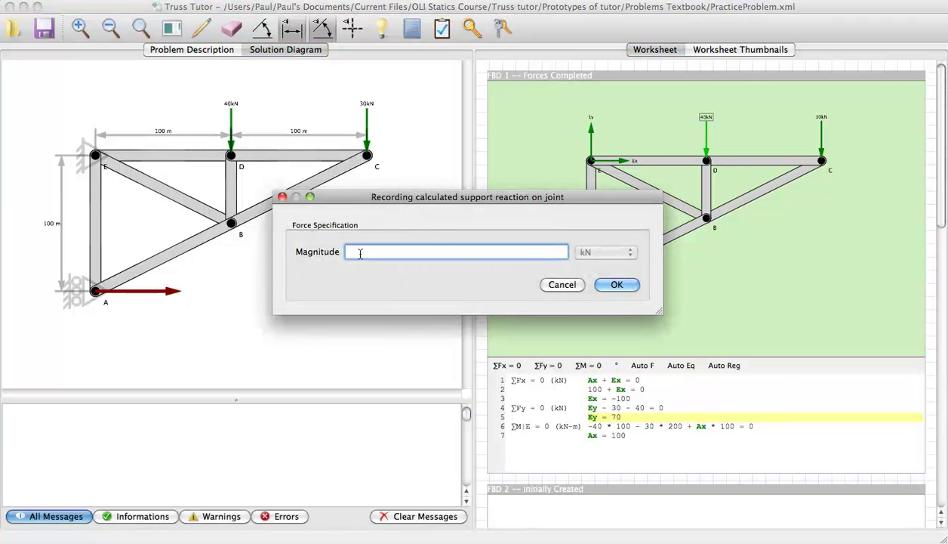
{"action": "type", "text": "100"}
{"action": "key", "text": "Return"}
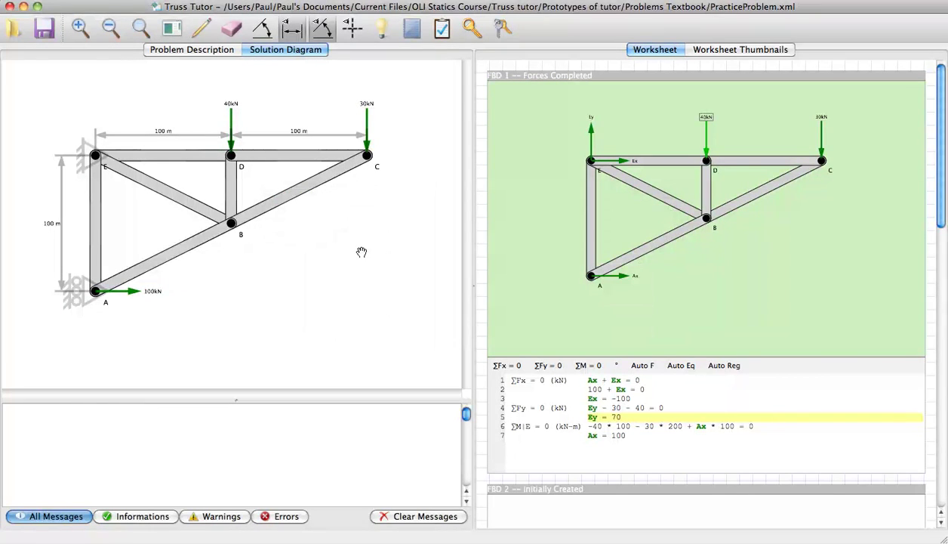
{"action": "left_click_drag", "start_coordinate": [95, 155], "coordinate": [96, 113]}
{"action": "type", "text": "70"}
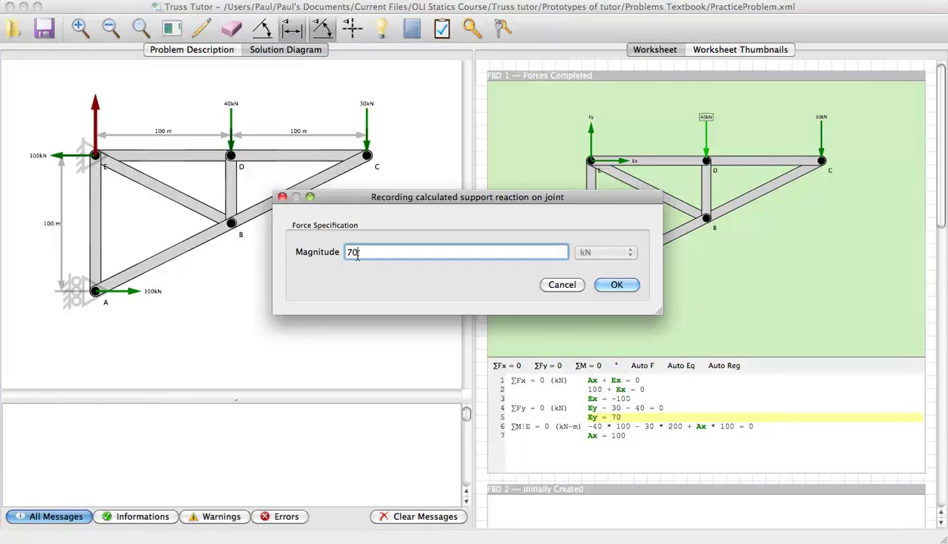
{"action": "key", "text": "Return"}
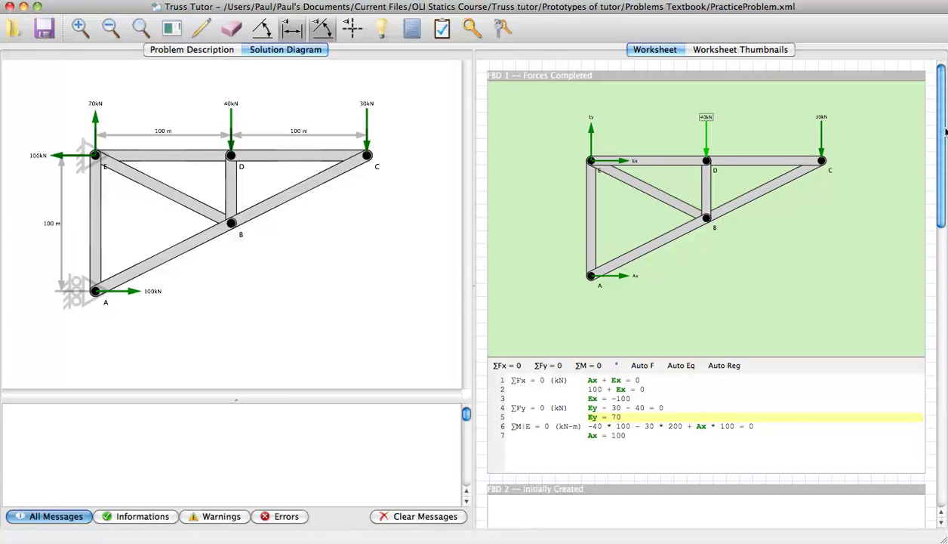
Add a downward known applied force of 30 kN at joint C in the FBD 2 free-body diagram
{"action": "left_click_drag", "start_coordinate": [945, 132], "coordinate": [944, 190]}
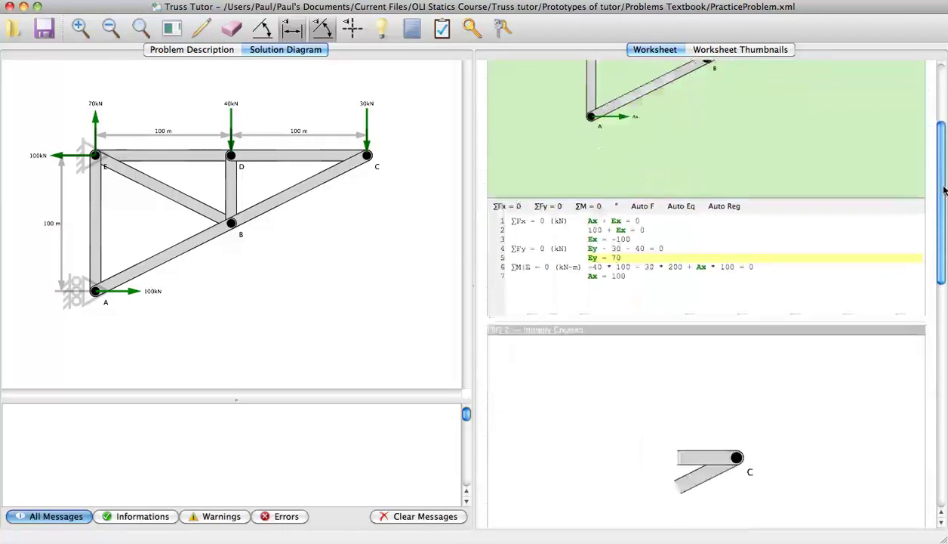
{"action": "scroll", "coordinate": [944, 190], "scroll_direction": "down", "scroll_amount": 2}
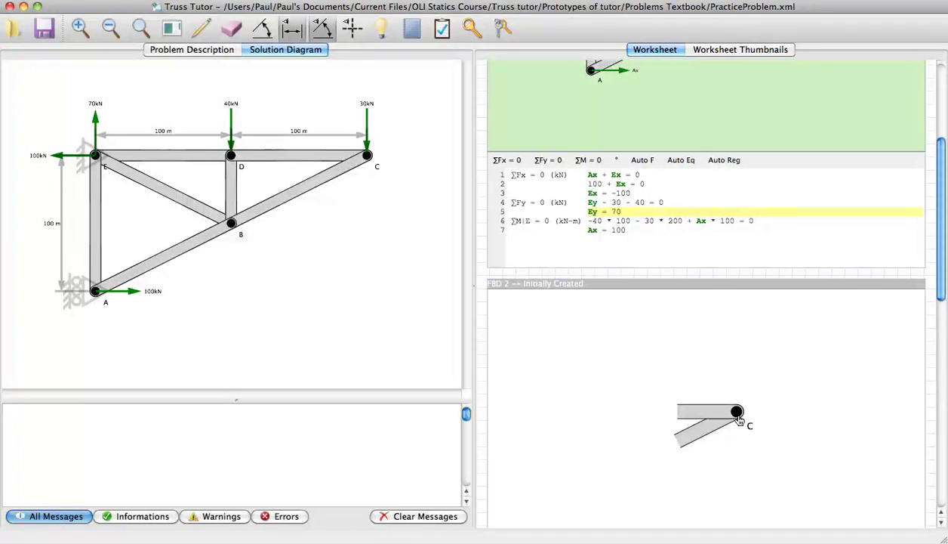
{"action": "left_click_drag", "start_coordinate": [740, 420], "coordinate": [736, 483]}
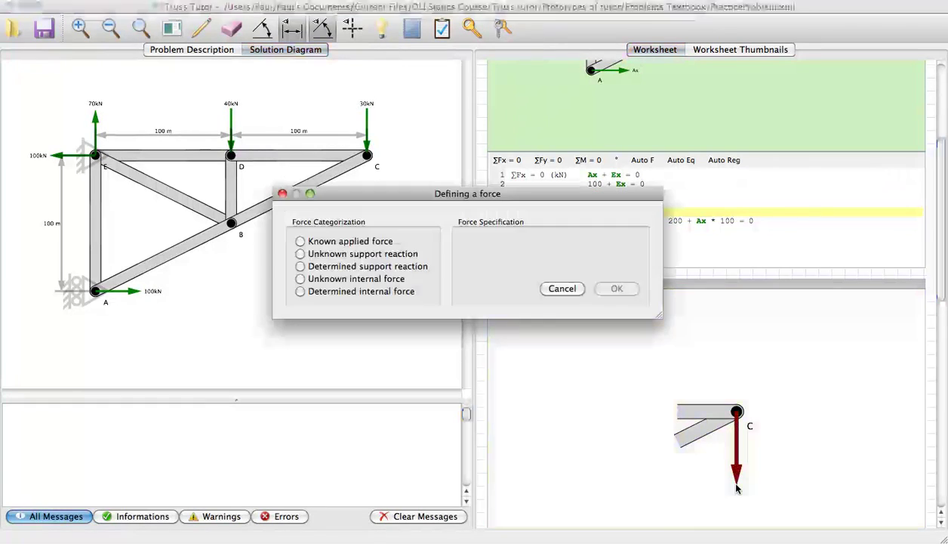
{"action": "left_click", "coordinate": [335, 243]}
{"action": "type", "text": "30"}
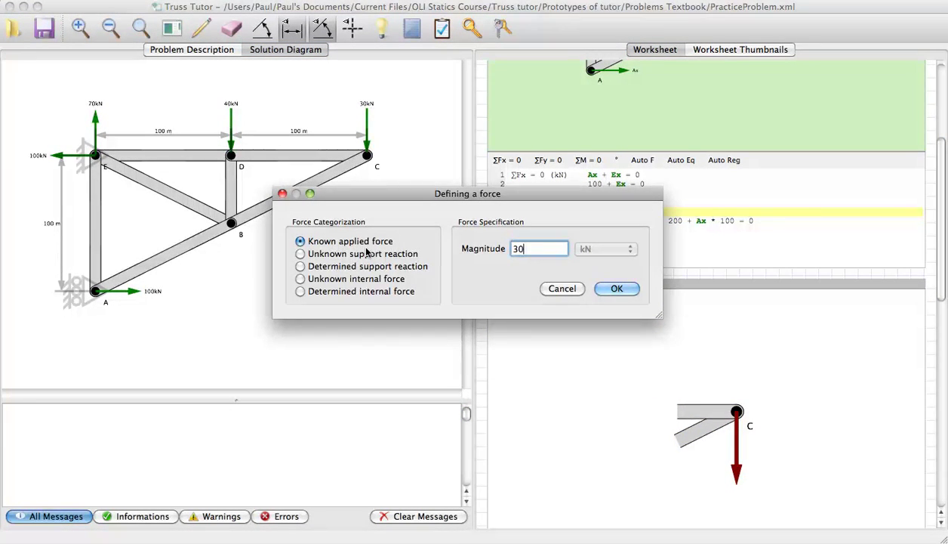
{"action": "key", "text": "Return"}
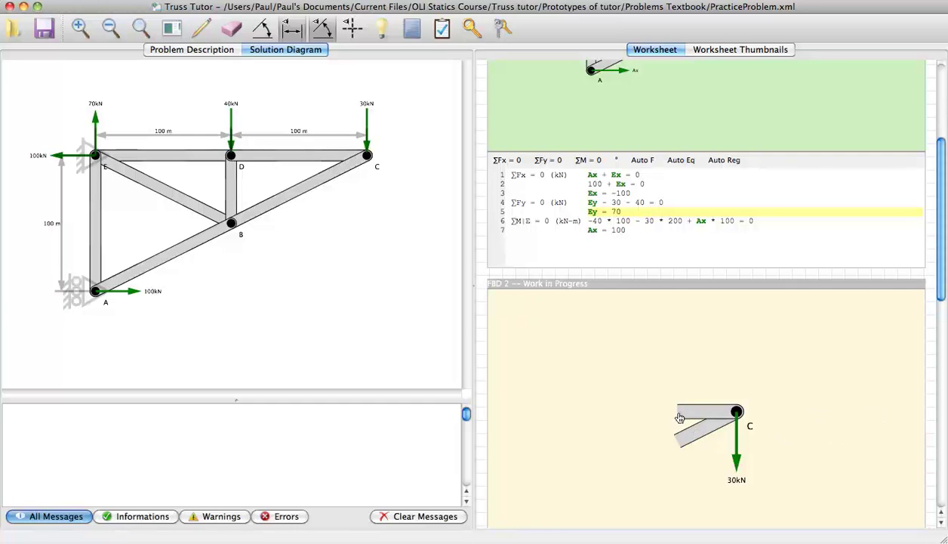
Add an unknown internal force labelled CD along the cut horizontal member, pointing away from joint C
{"action": "left_click_drag", "start_coordinate": [736, 412], "coordinate": [630, 412]}
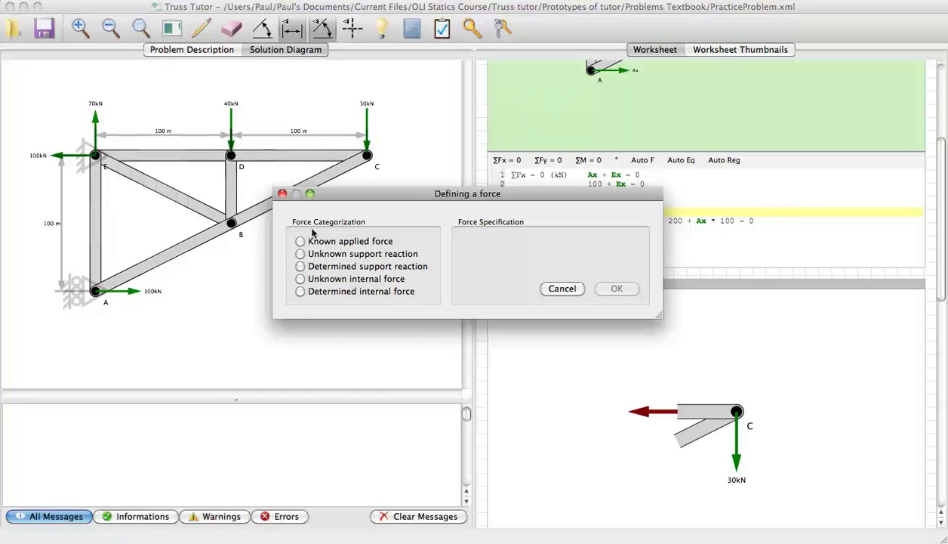
{"action": "left_click", "coordinate": [356, 278]}
{"action": "left_click", "coordinate": [511, 245]}
{"action": "type", "text": "C"}
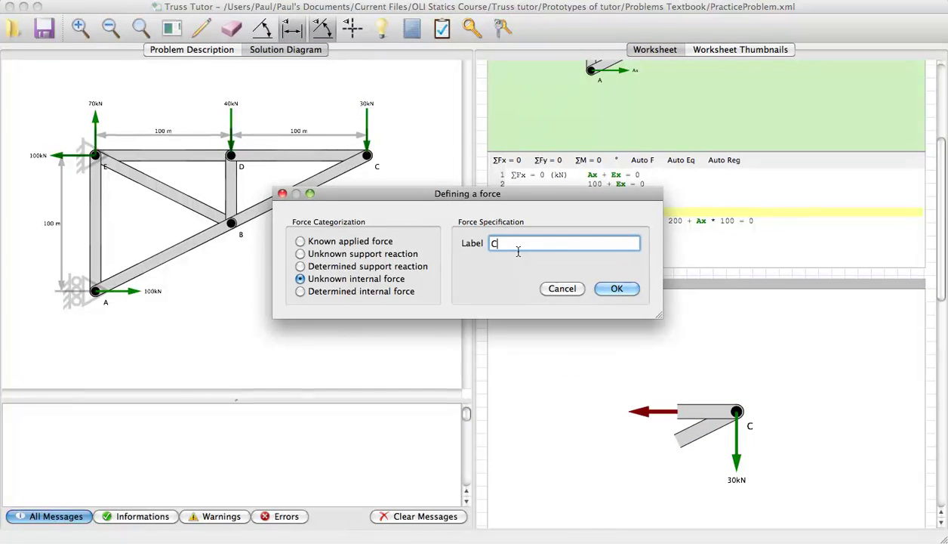
{"action": "type", "text": "D"}
{"action": "left_click", "coordinate": [615, 289]}
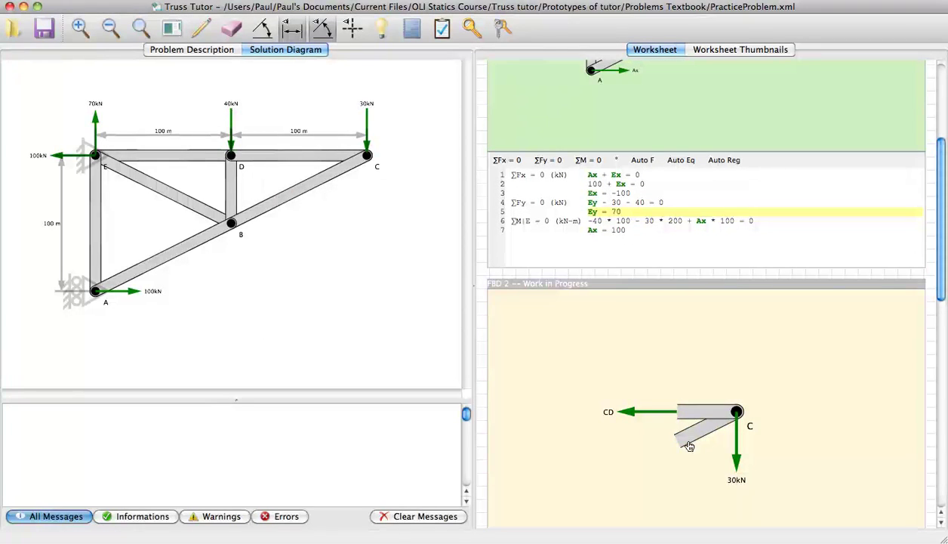
Add an unknown internal force labelled BC along the cut diagonal member, pointing away from joint C
{"action": "left_click_drag", "start_coordinate": [670, 436], "coordinate": [636, 470]}
{"action": "left_click", "coordinate": [357, 278]}
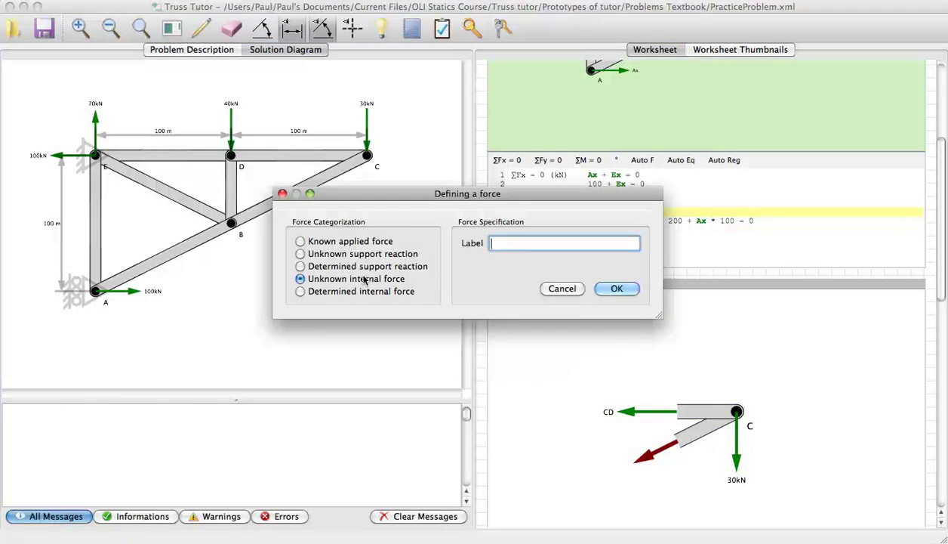
{"action": "type", "text": "BC"}
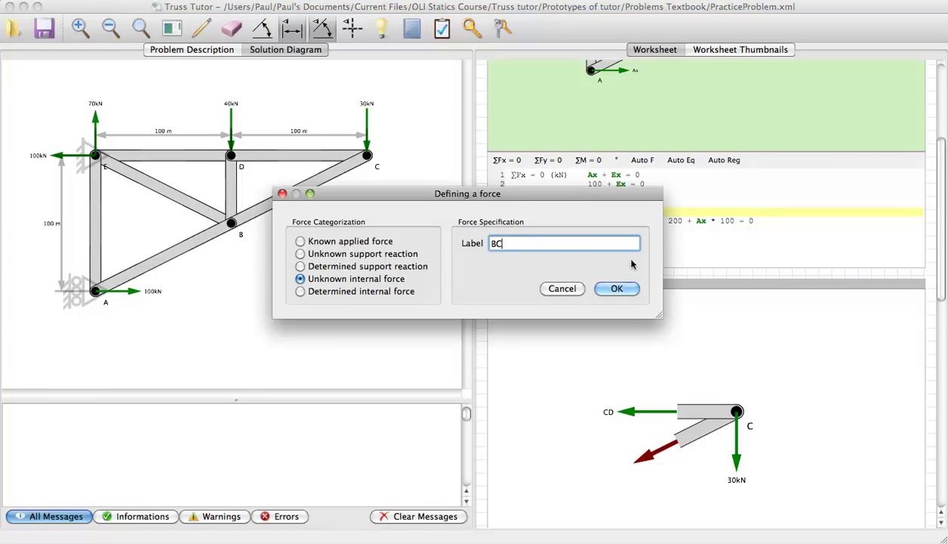
{"action": "left_click", "coordinate": [617, 288]}
Start a ΣFy = 0 equilibrium equation for the joint C free-body diagram
{"action": "left_click_drag", "start_coordinate": [941, 210], "coordinate": [946, 261]}
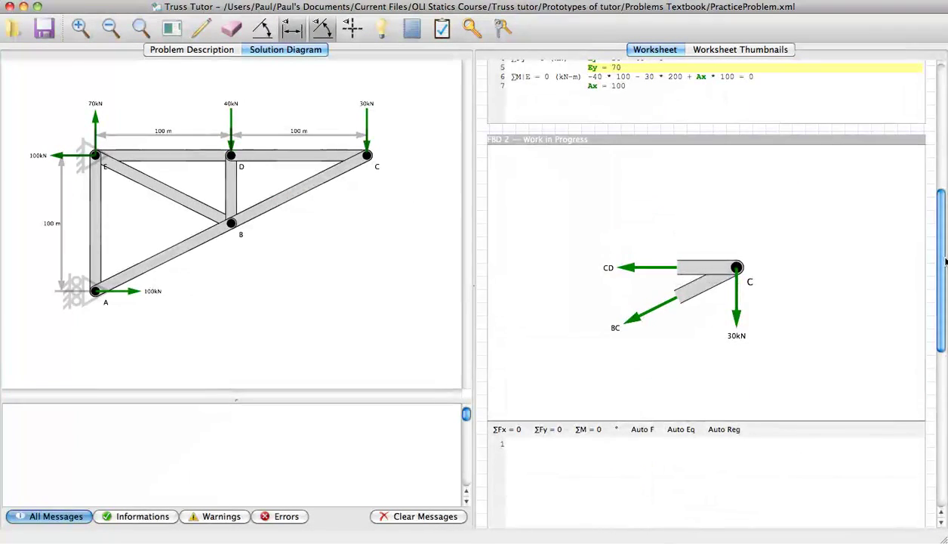
{"action": "left_click", "coordinate": [550, 432]}
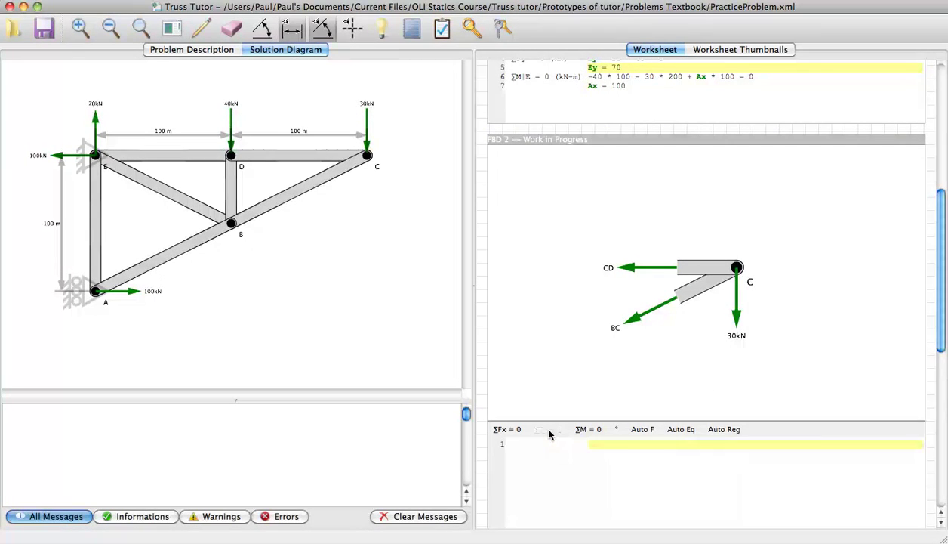